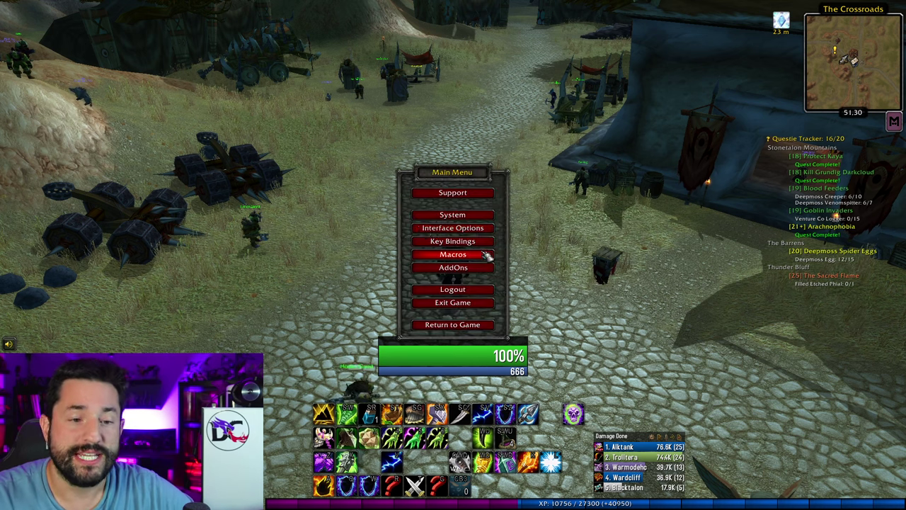
- Check Questie's Interface Options panel, then open Questie's own options window, scrolled to the top
left_click(478, 229)
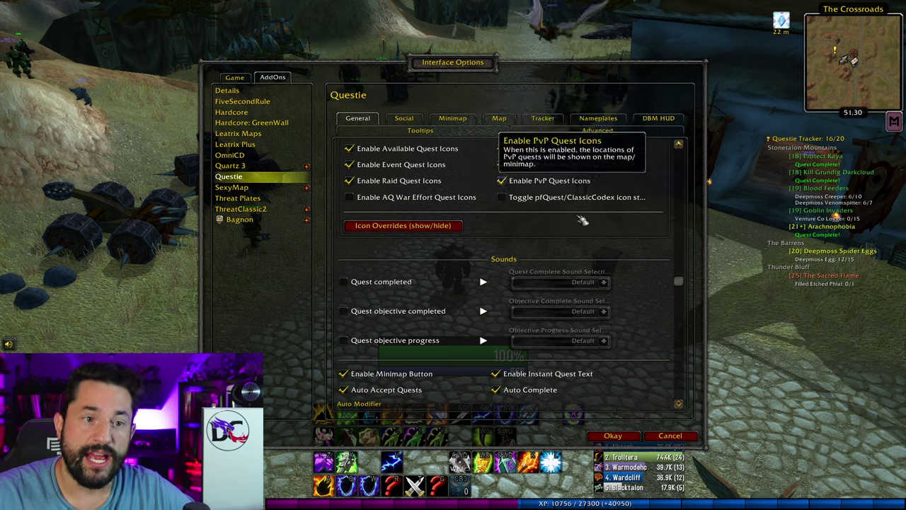
key("Escape")
key("Escape")
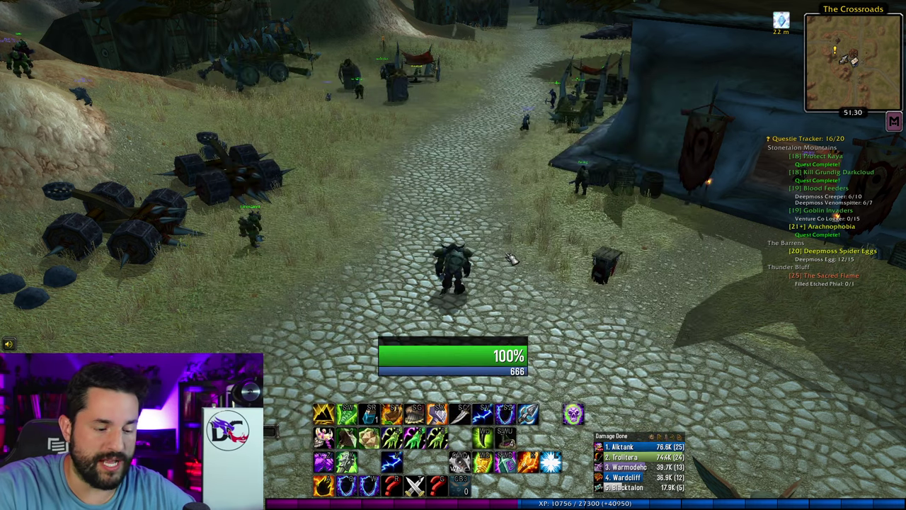
key("ctrl+q")
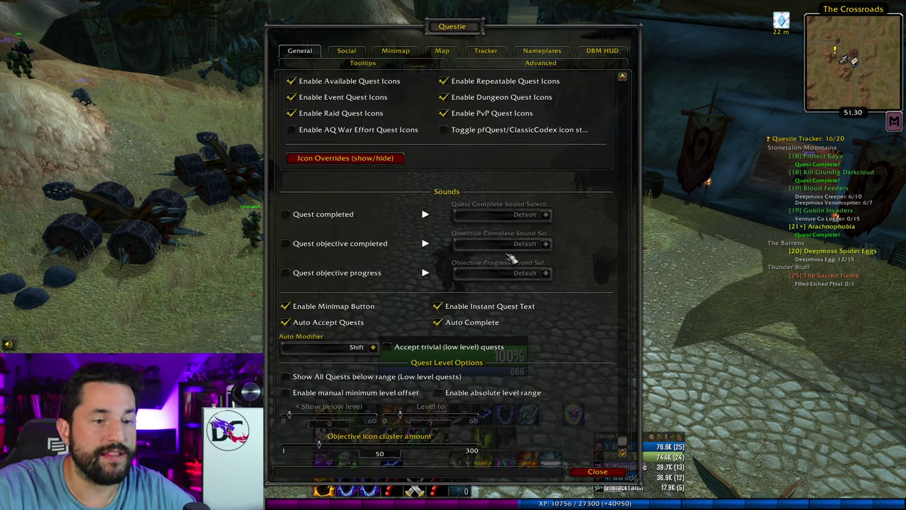
scroll(496, 241, "up", 5)
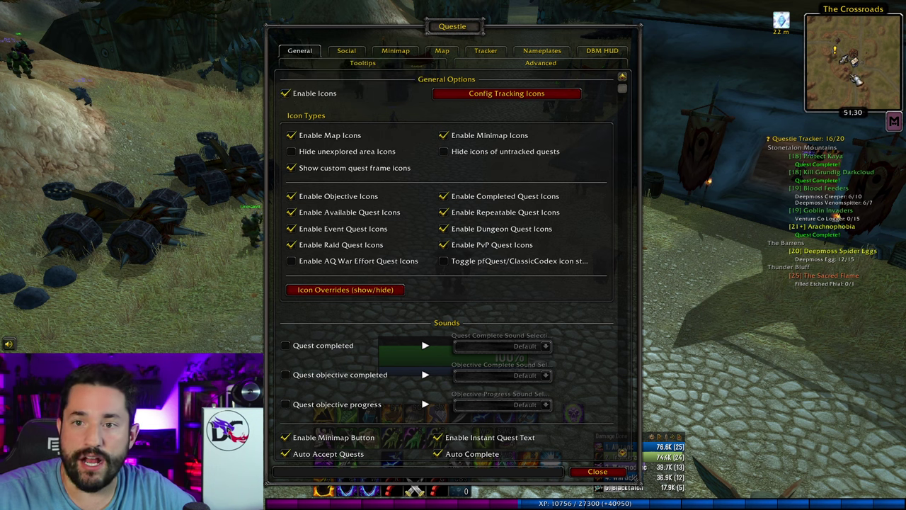
mouse_move(841, 56)
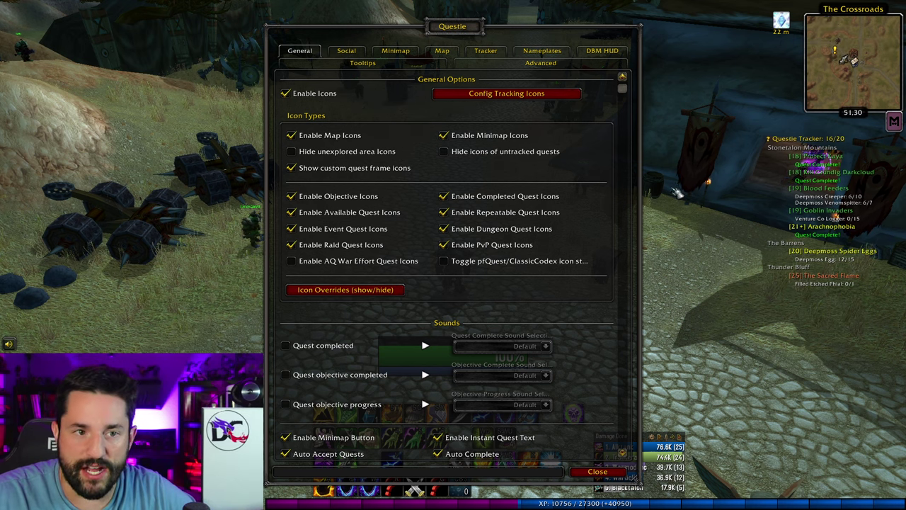
- Open the world map and move the Questie options window right to uncover The Barrens
key("m")
left_click_drag(437, 26, 493, 29)
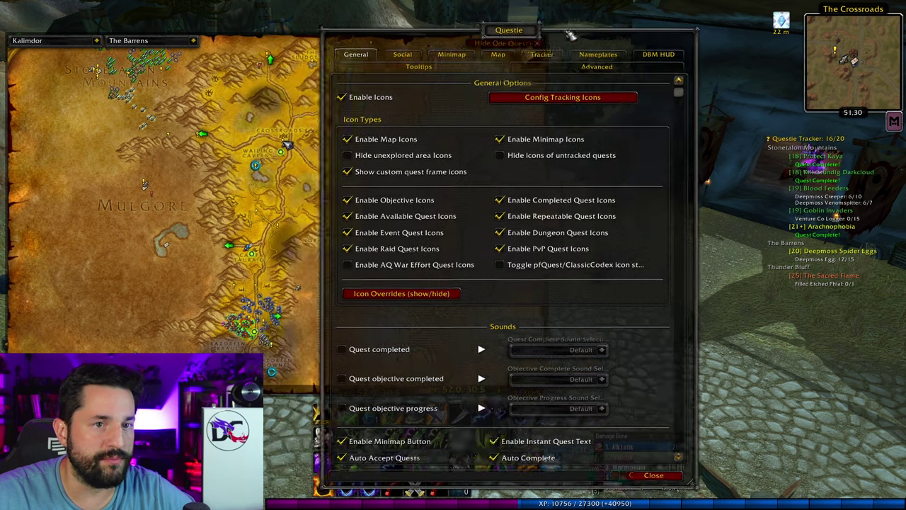
left_click_drag(570, 34, 657, 30)
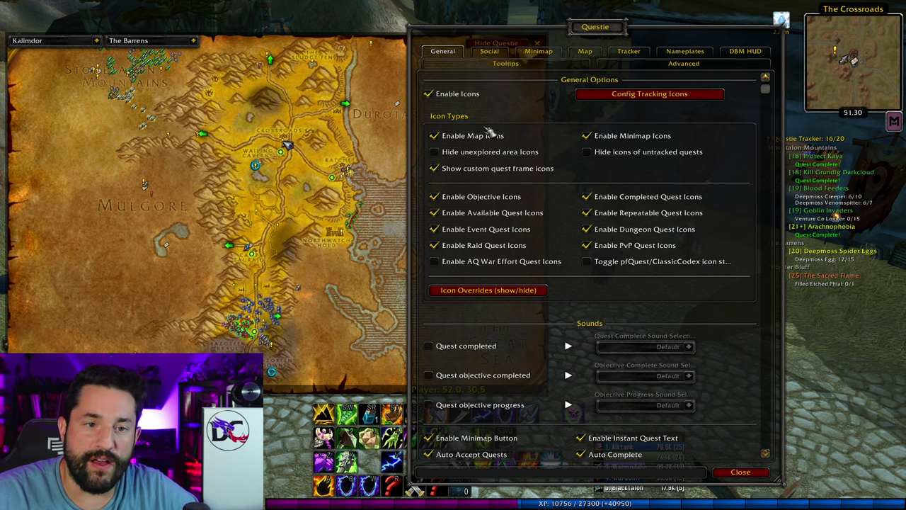
- Toggle Enable Map Icons and Enable Minimap Icons off and back on, leaving both enabled
left_click(435, 137)
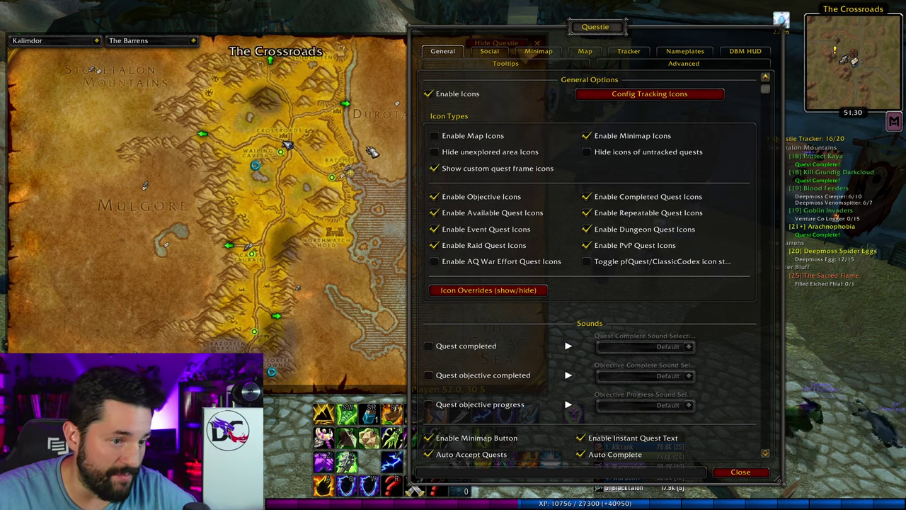
left_click(435, 136)
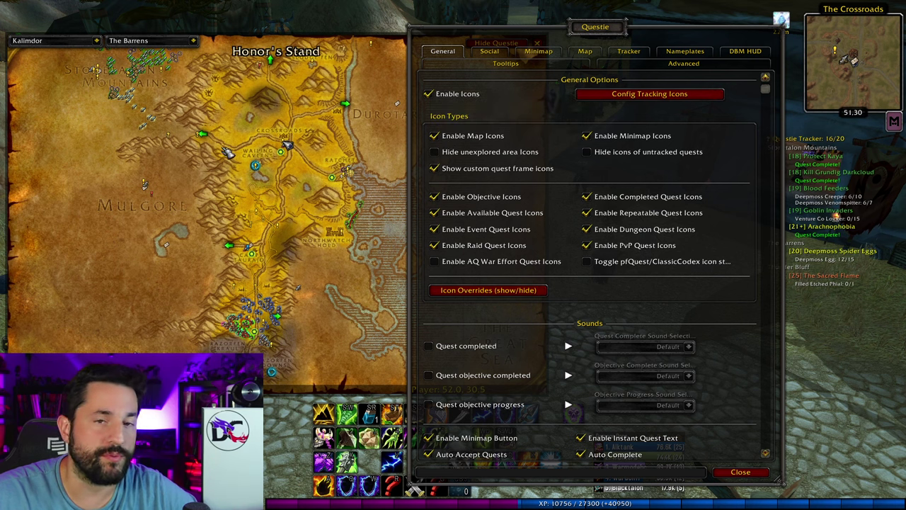
left_click(587, 137)
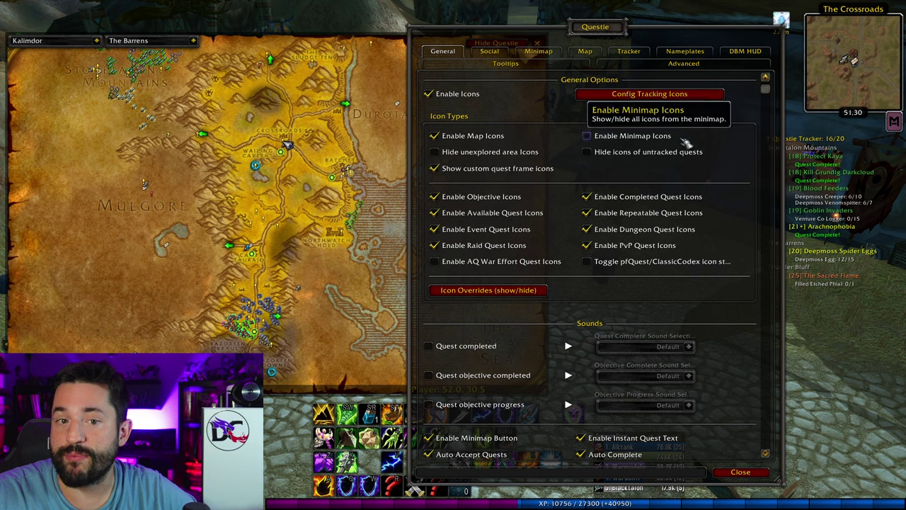
left_click(587, 136)
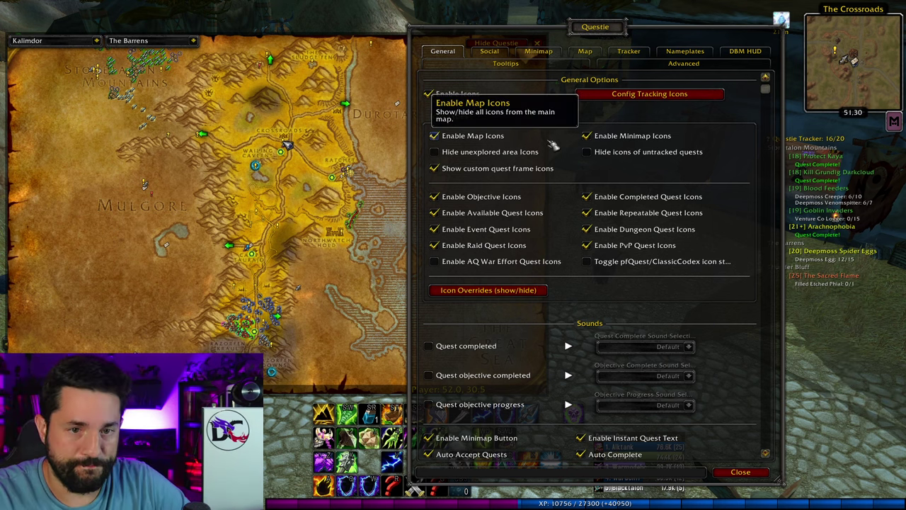
left_click(434, 152)
left_click(434, 152)
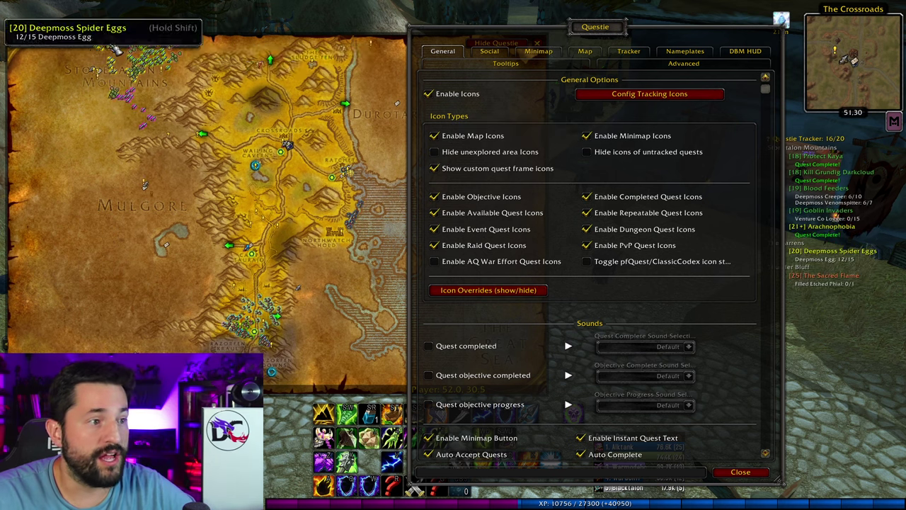
left_click(434, 168)
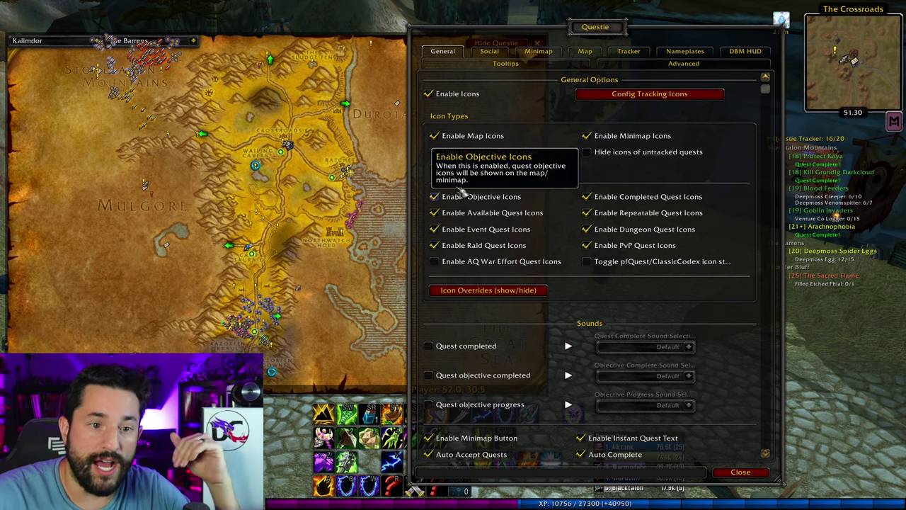
left_click(434, 169)
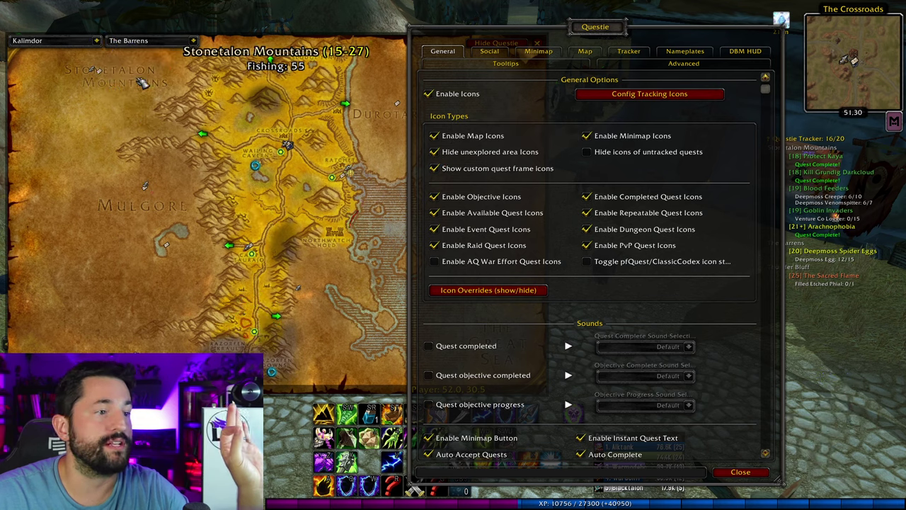
left_click(434, 152)
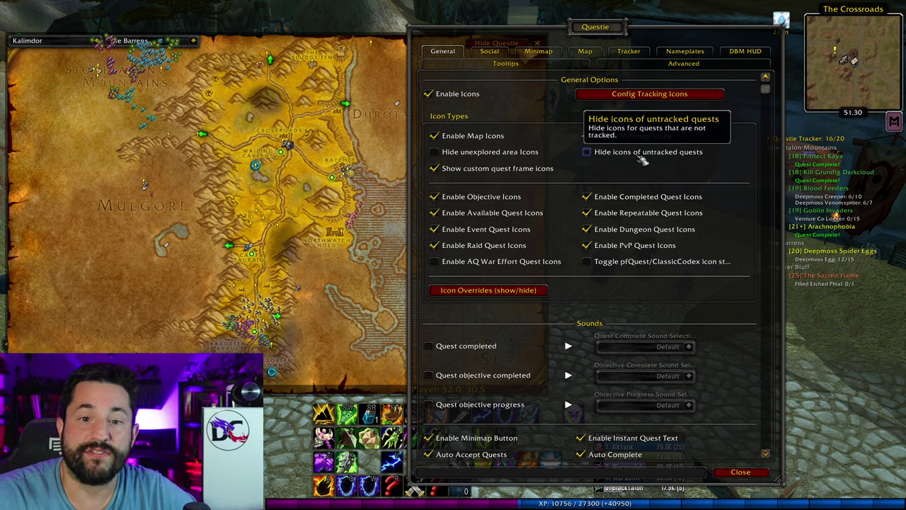
left_click(597, 156)
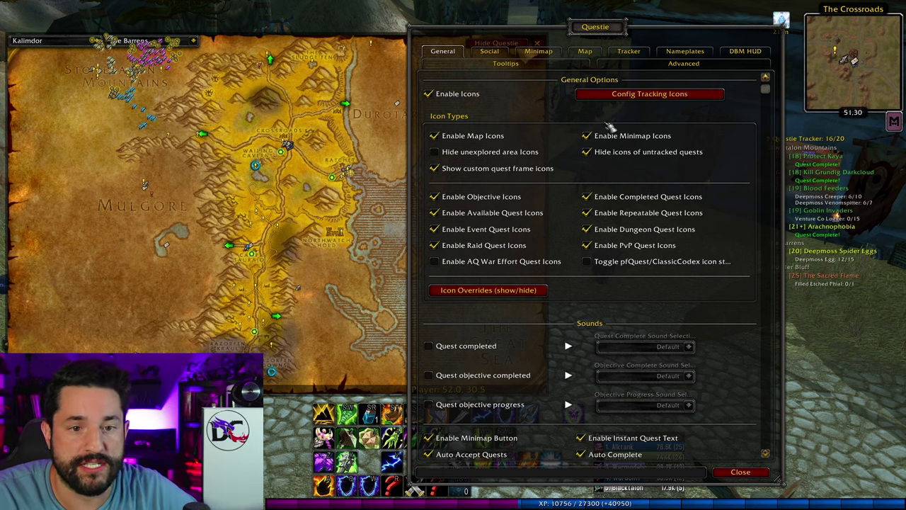
left_click(587, 152)
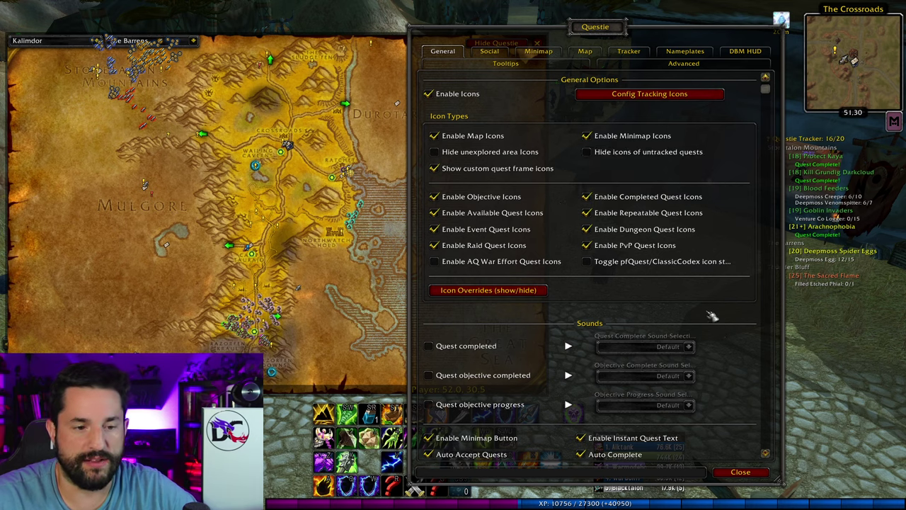
- Enable the quest-complete sound and look through the available sound choices
scroll(716, 315, "down", 3)
scroll(718, 315, "down", 1)
left_click(429, 266)
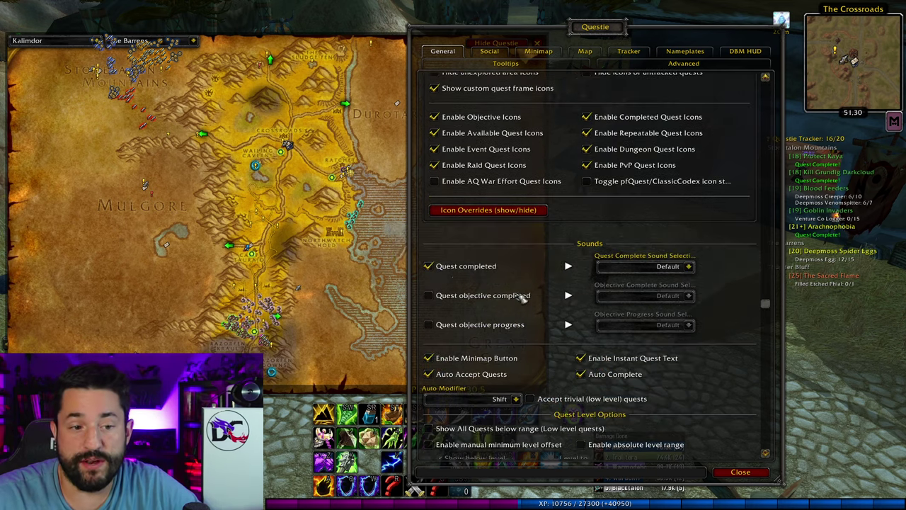
left_click(688, 267)
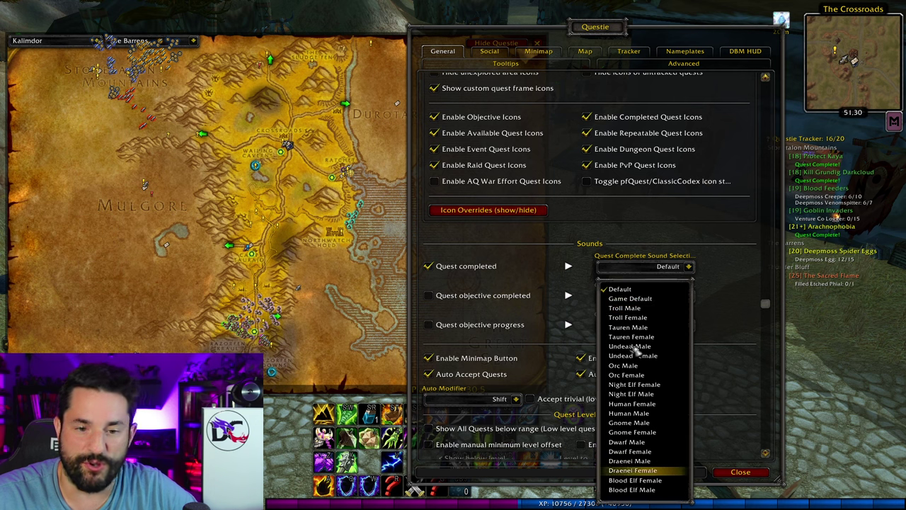
left_click(692, 276)
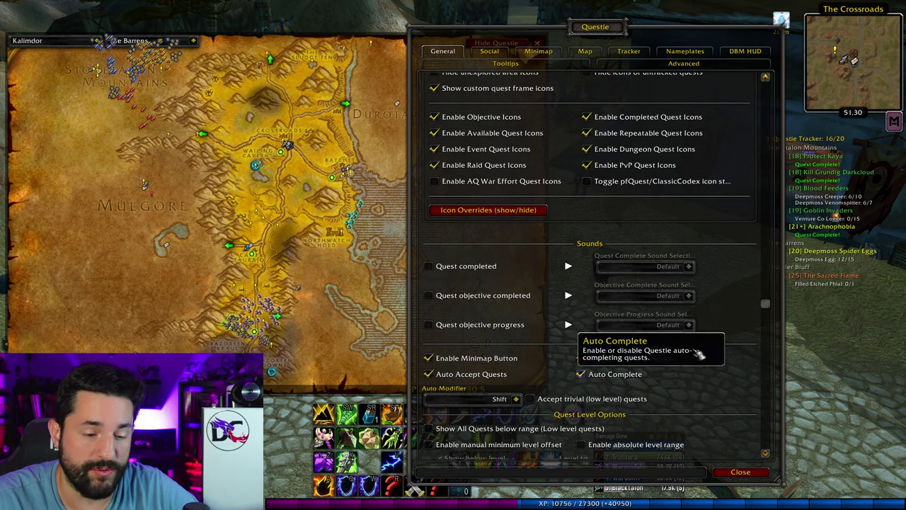
- Return to the top of the General settings and bring up the Social options
scroll(495, 332, "down", 3)
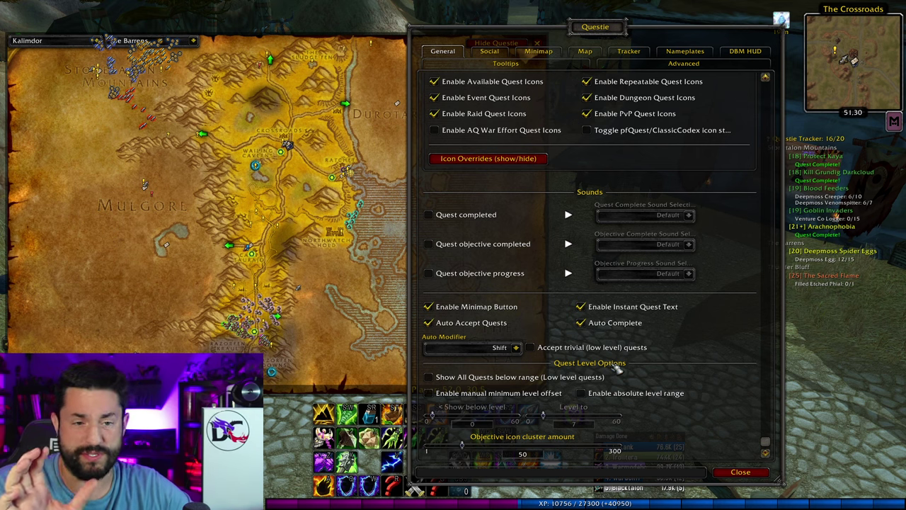
scroll(616, 411, "up", 5)
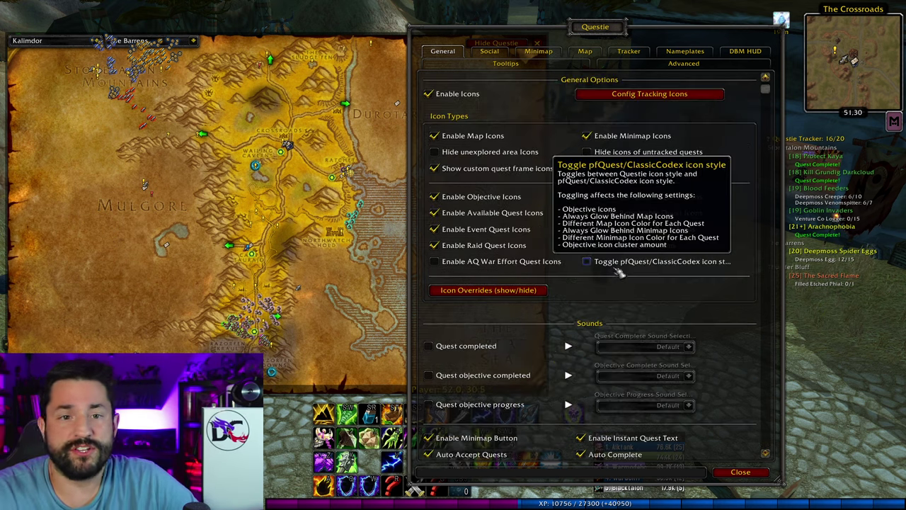
left_click(489, 51)
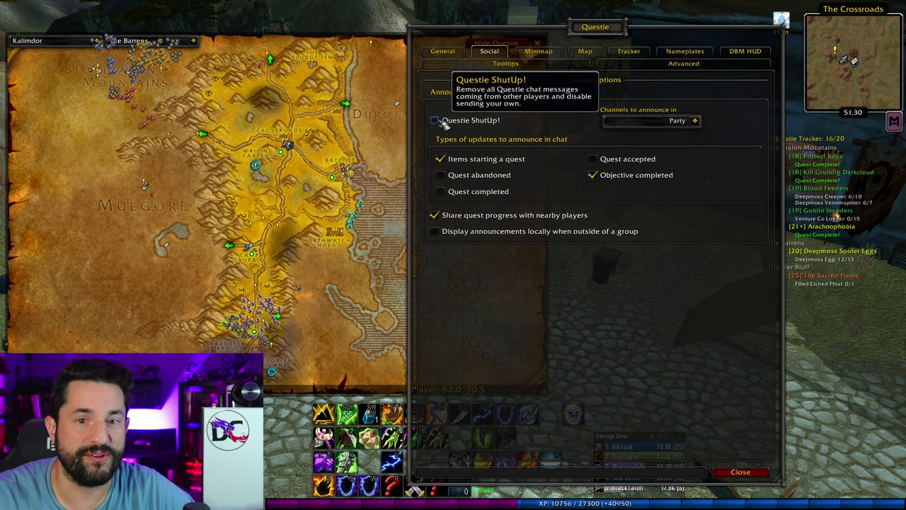
left_click(695, 121)
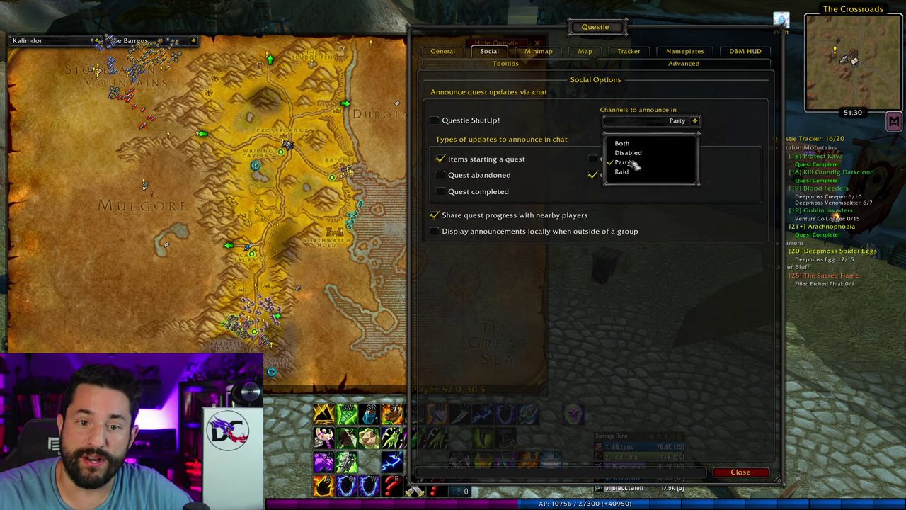
left_click(695, 121)
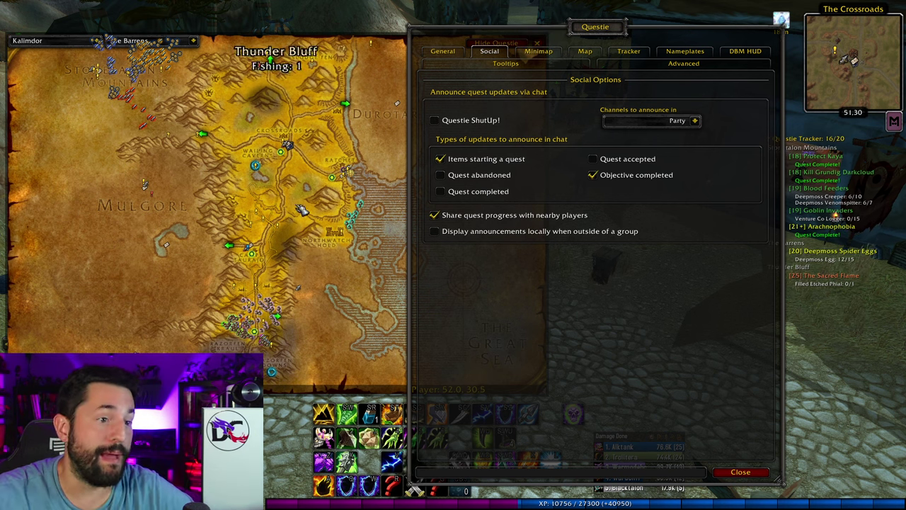
- Browse the Minimap and Map option pages, ending on the Tracker options
left_click(539, 51)
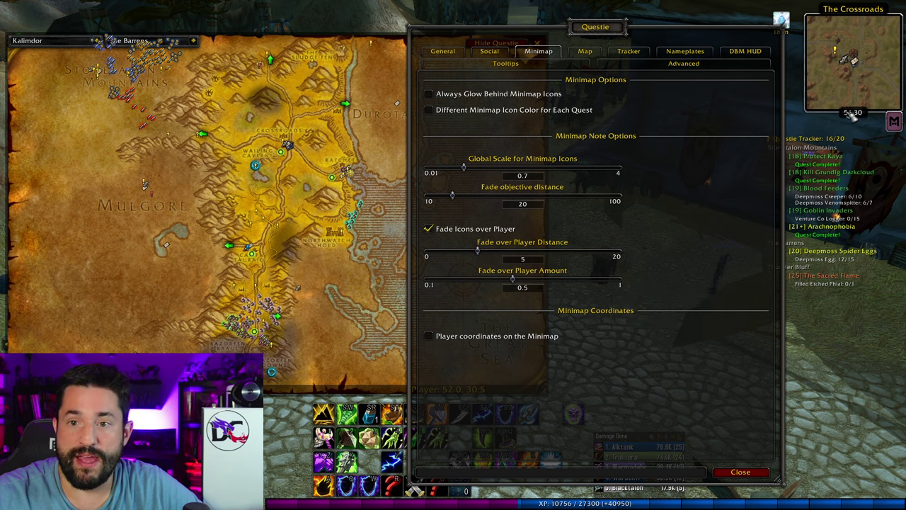
left_click(594, 57)
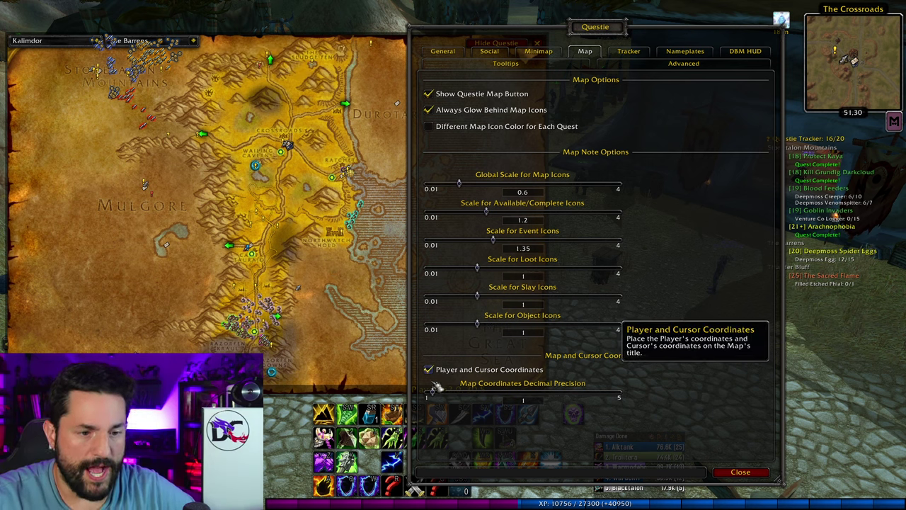
left_click(630, 51)
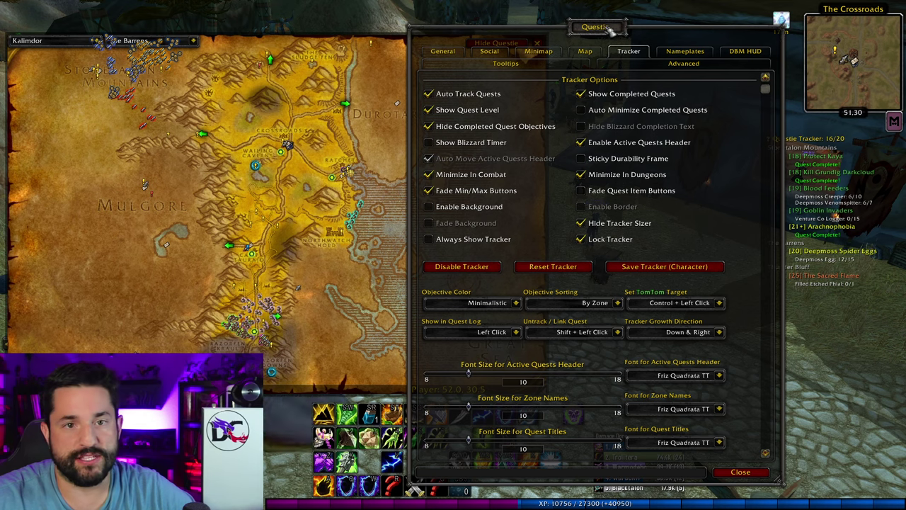
- Reposition the Questie options window and open the Quest Log showing Blueleaf Tubers
left_click_drag(609, 27, 567, 18)
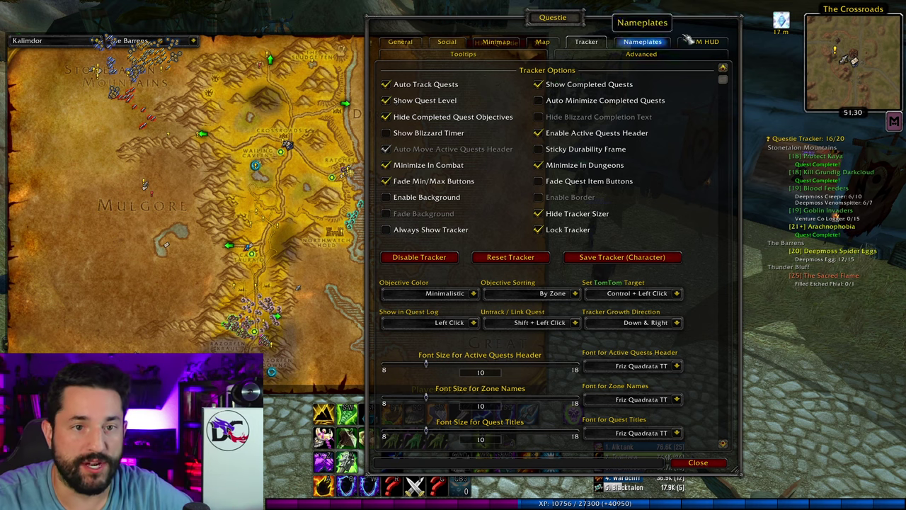
left_click_drag(550, 25, 609, 40)
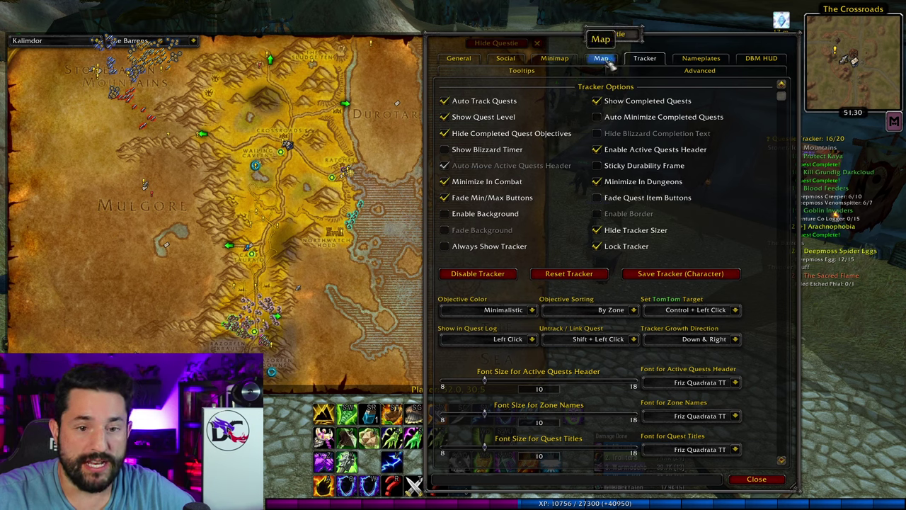
key("l")
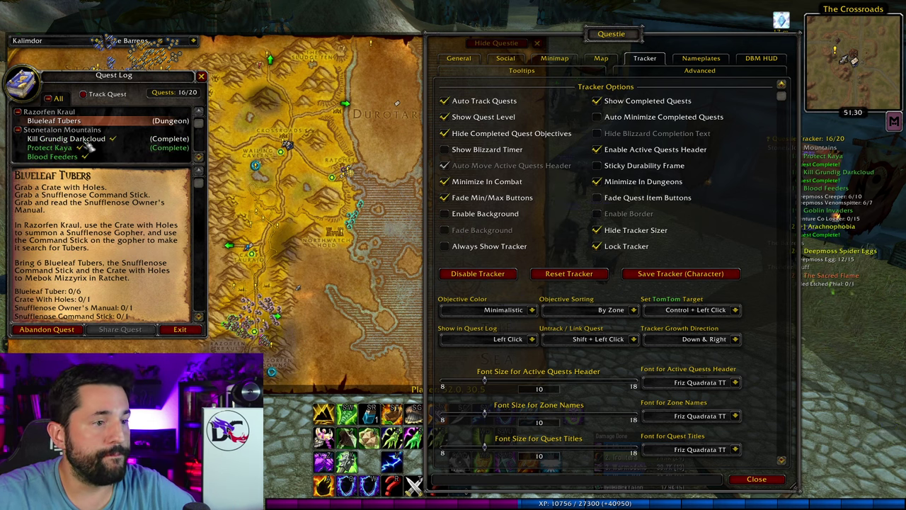
- Scroll the Quest Log and view the details of Chen's Empty Keg and Gann's Reclamation
scroll(90, 145, "down", 3)
scroll(89, 145, "up", 3)
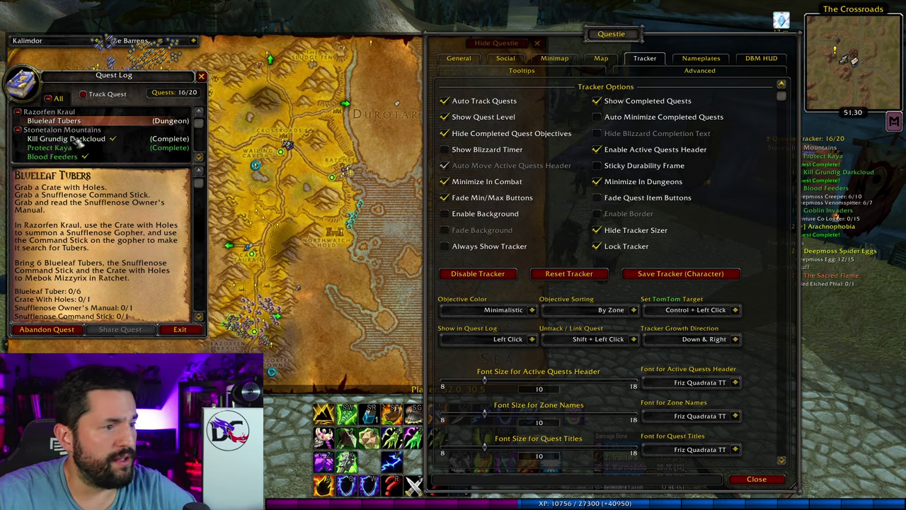
scroll(99, 141, "down", 5)
scroll(121, 148, "up", 2)
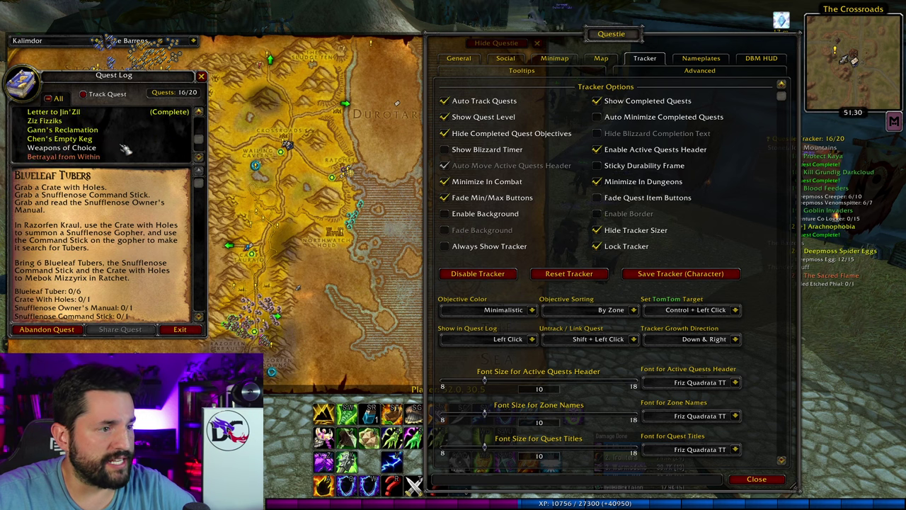
left_click(110, 140)
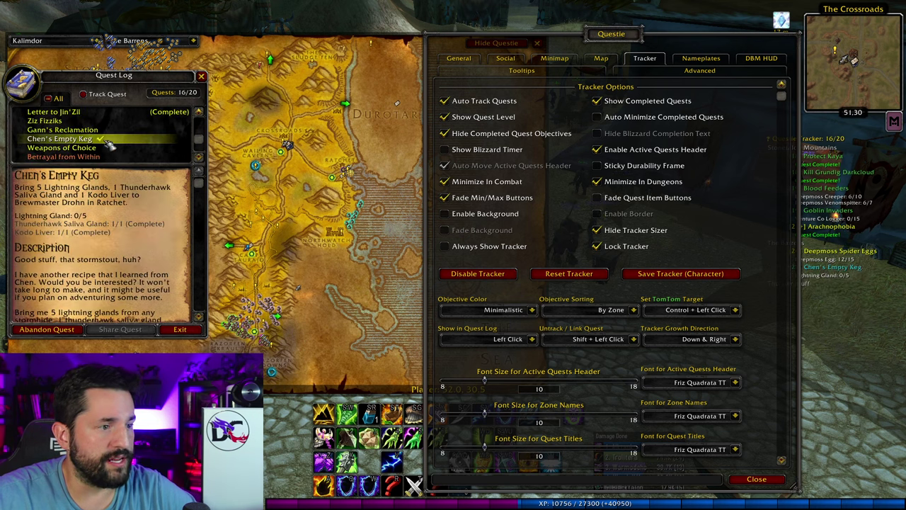
left_click(105, 130)
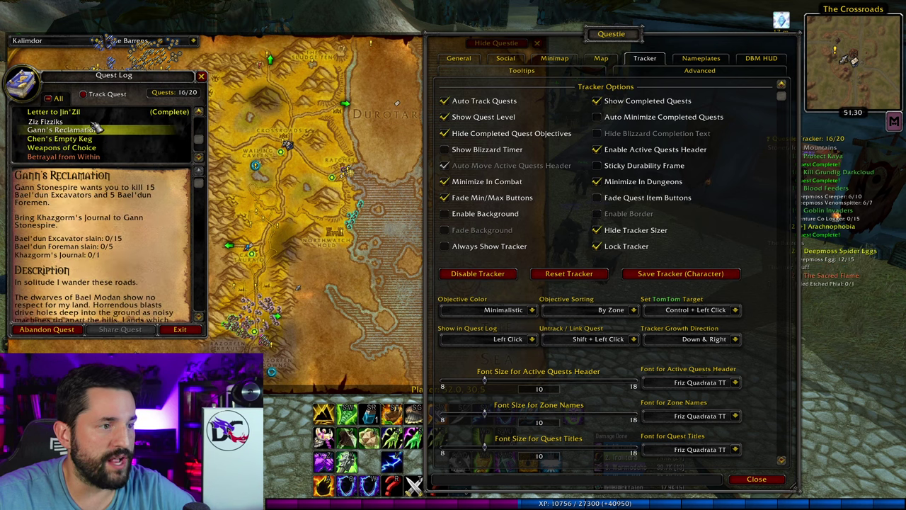
left_click(99, 121)
- Track and untrack Gann's Reclamation, close the Quest Log, and move the Questie window left
left_click(99, 131, "shift")
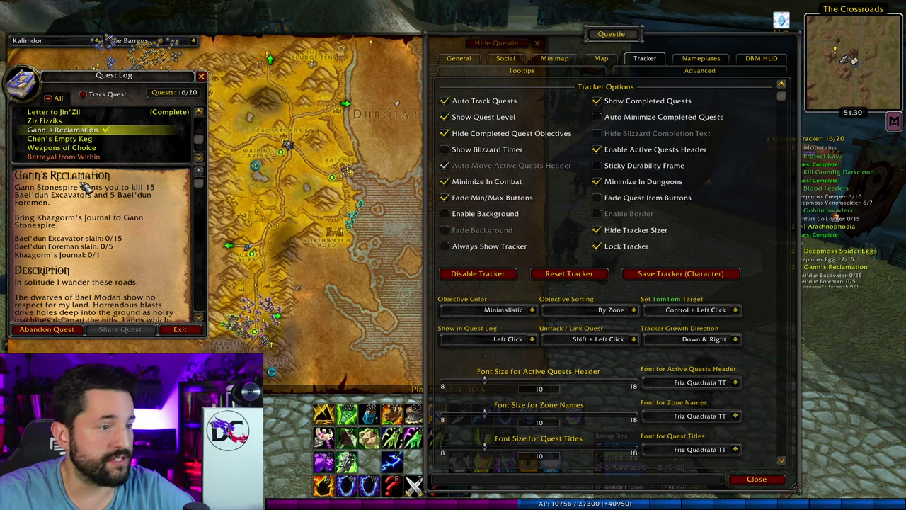
left_click(99, 130, "shift")
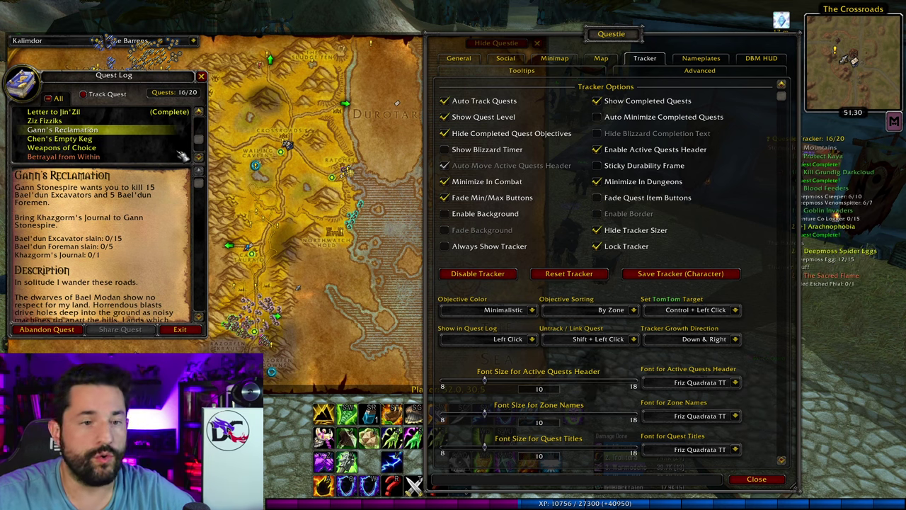
left_click(202, 78)
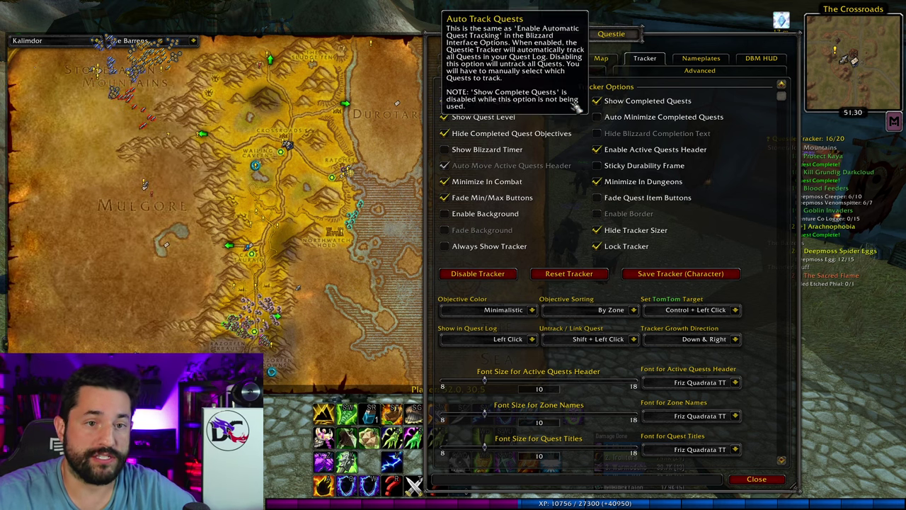
mouse_move(577, 107)
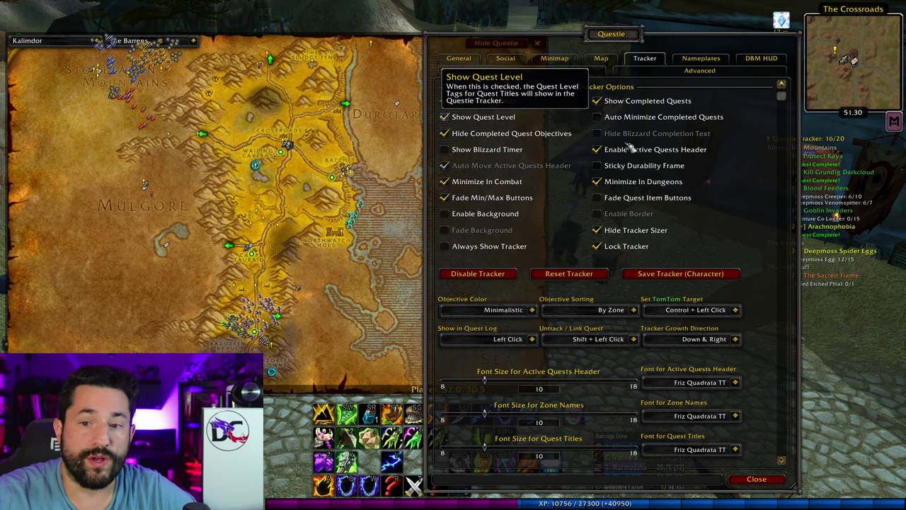
left_click_drag(607, 42, 496, 26)
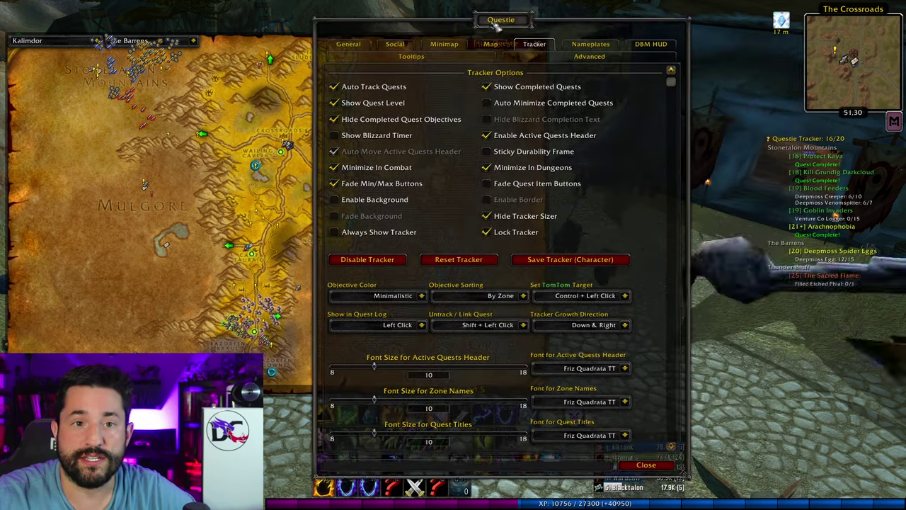